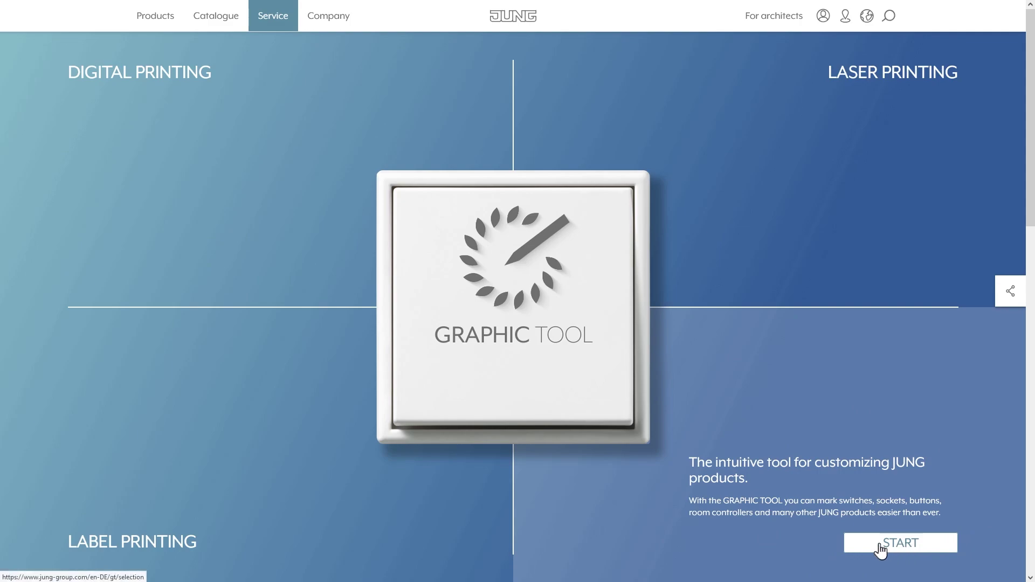
# Start the Graphic Tool and search the product selection for item number LS990WW
pyautogui.click(874, 549)
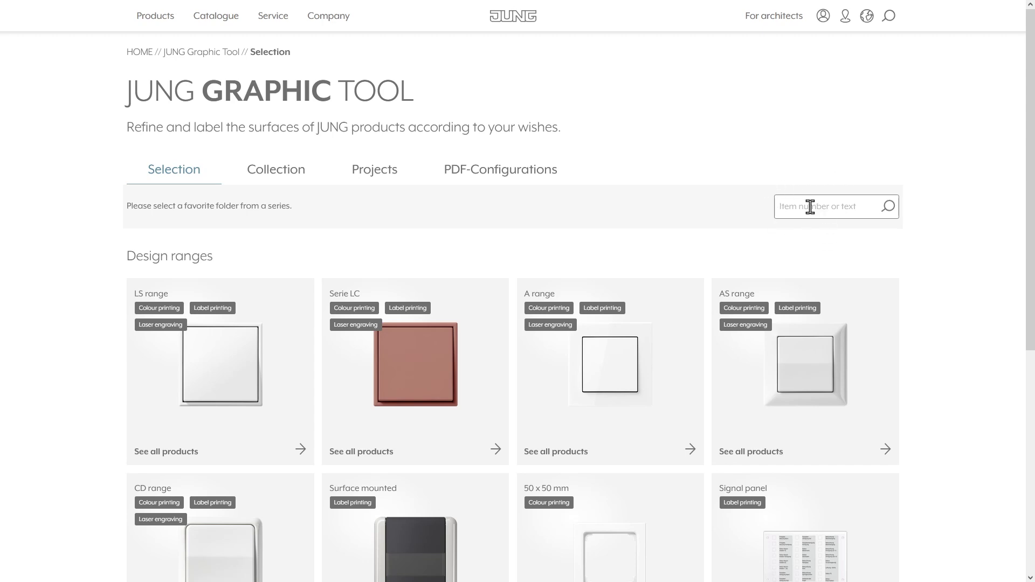
pyautogui.write('LS990WW')
pyautogui.moveTo(829, 207); pyautogui.dragTo(775, 207)
pyautogui.click(768, 252)
pyautogui.click(889, 208)
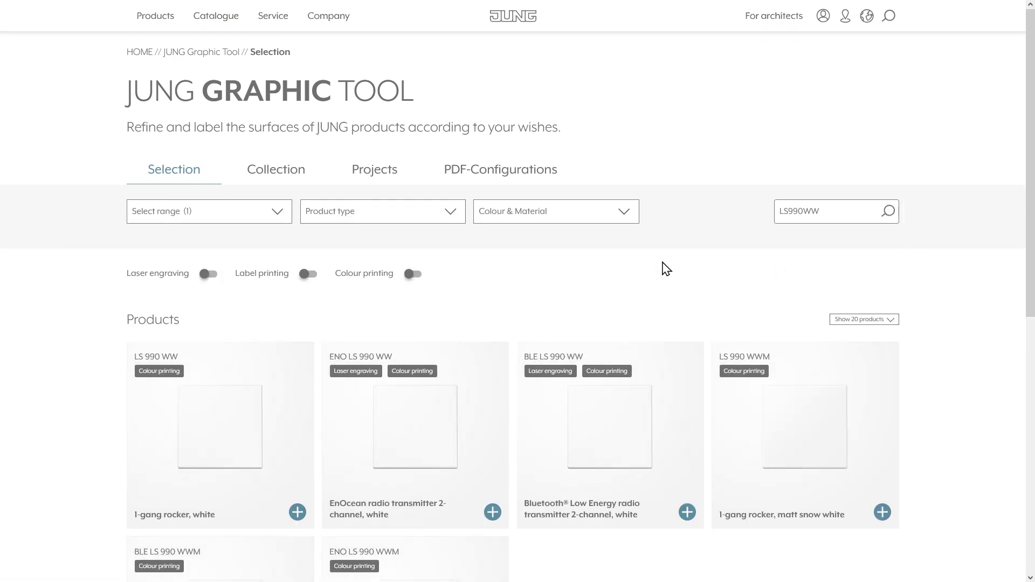
pyautogui.scroll(-4, 666, 268)
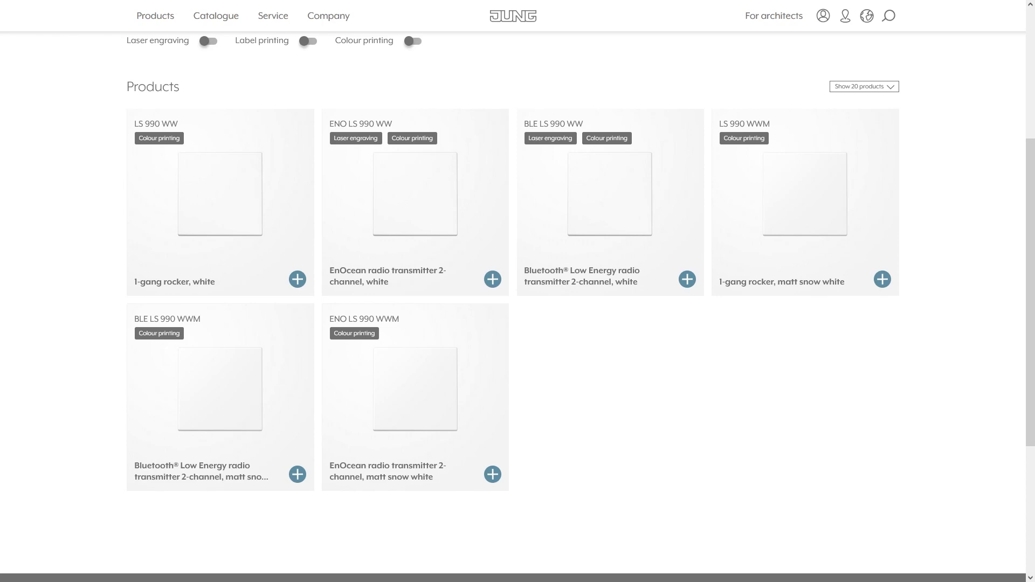
pyautogui.scroll(4, 723, 356)
# Return to the overview of design ranges and open all products of the LS range
pyautogui.click(167, 171)
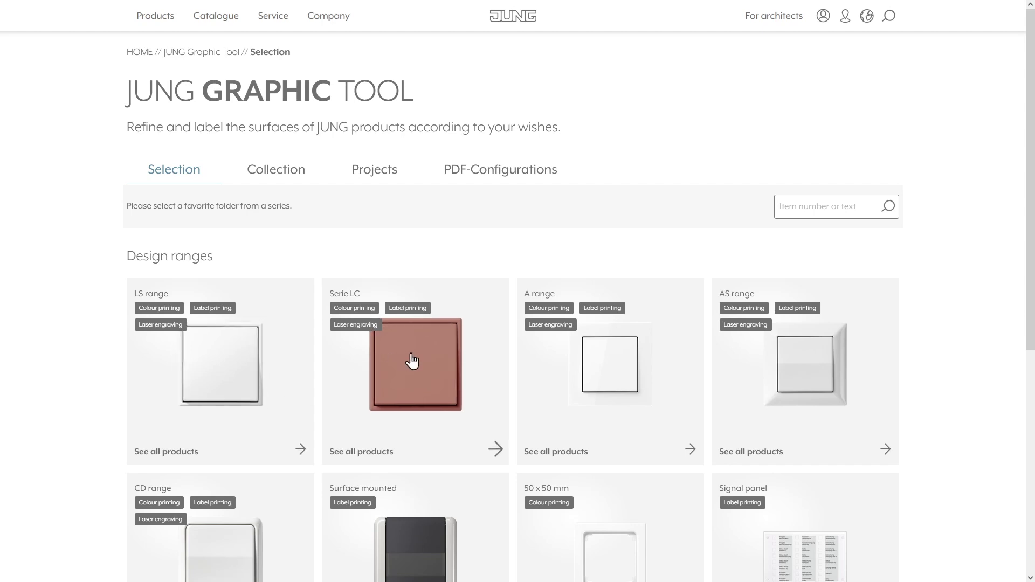
pyautogui.scroll(-3, 777, 356)
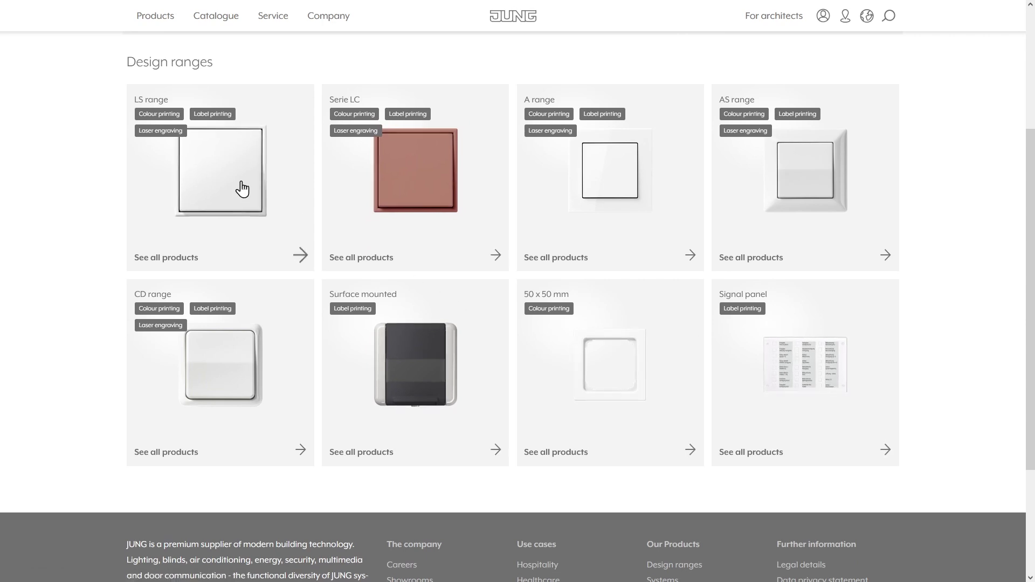
pyautogui.scroll(2, 240, 189)
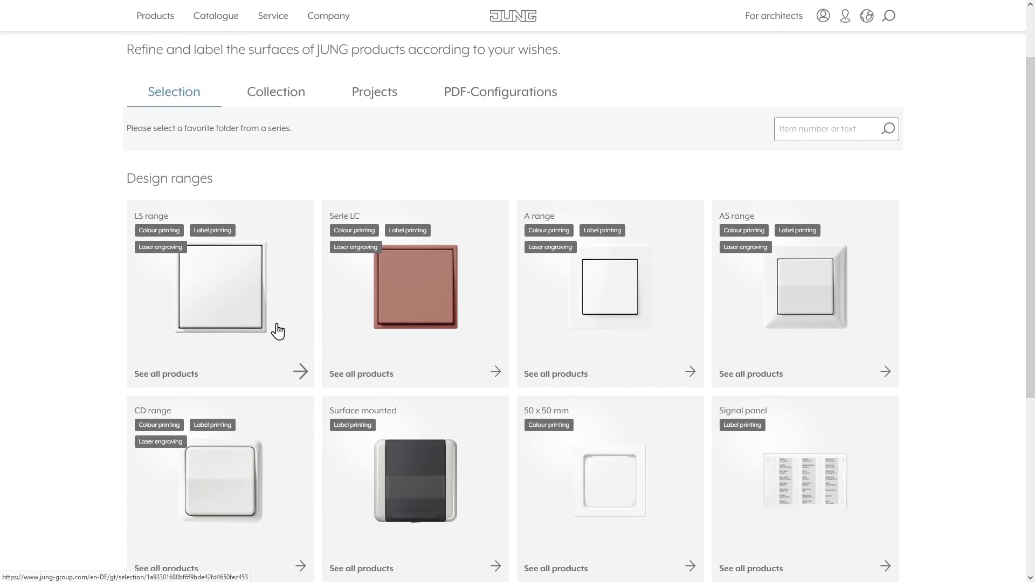
pyautogui.click(227, 309)
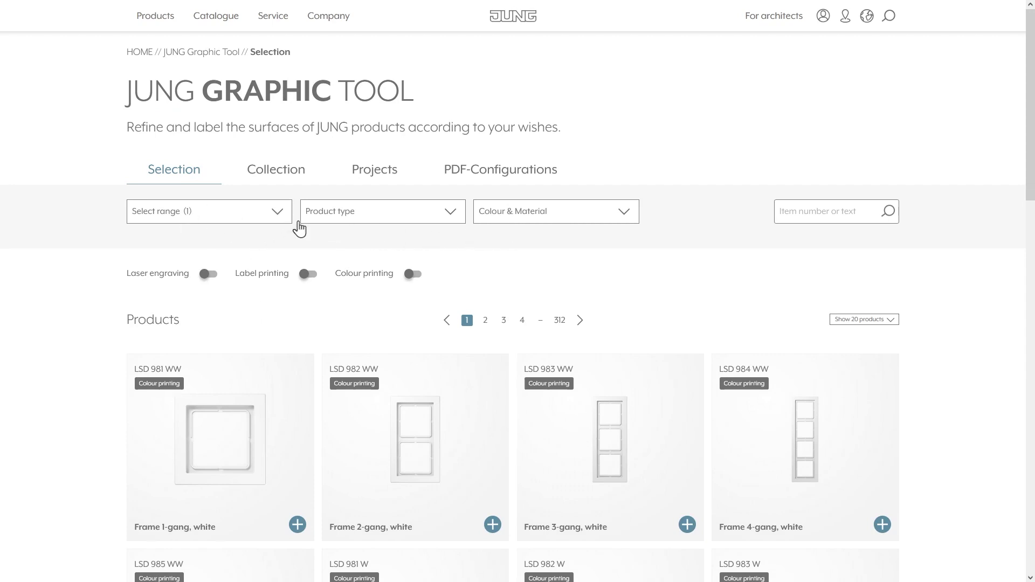
pyautogui.click(275, 217)
pyautogui.click(455, 213)
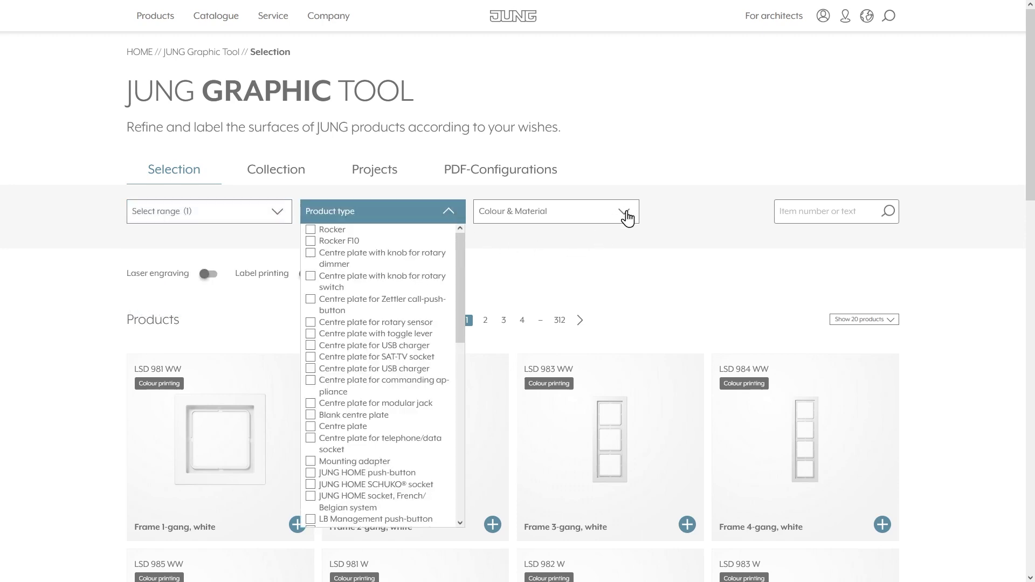
pyautogui.click(627, 218)
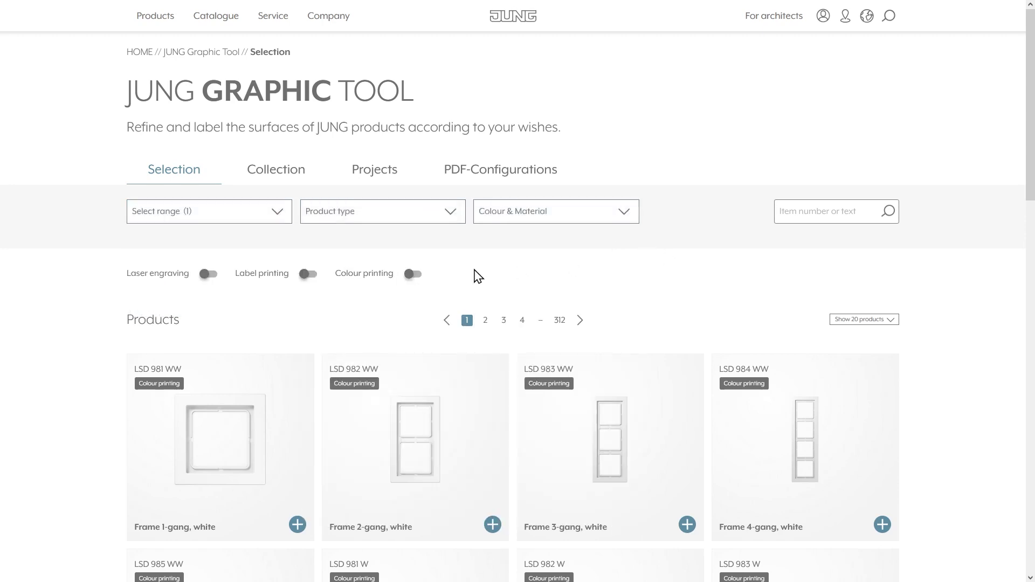
# Filter the LS range products by product type Rocker and colour white
pyautogui.click(285, 216)
pyautogui.click(452, 218)
pyautogui.click(315, 231)
pyautogui.click(623, 216)
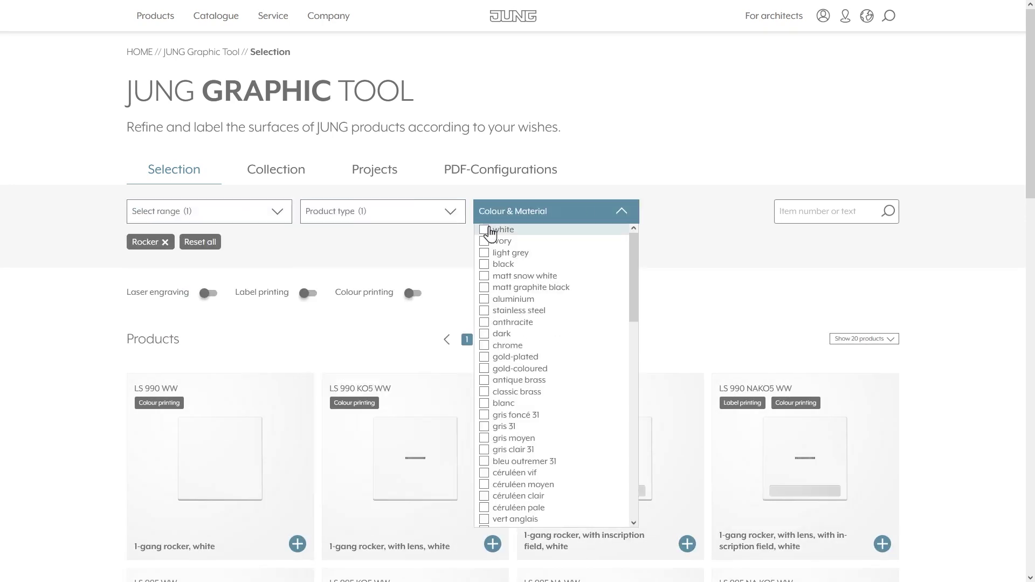
pyautogui.click(488, 231)
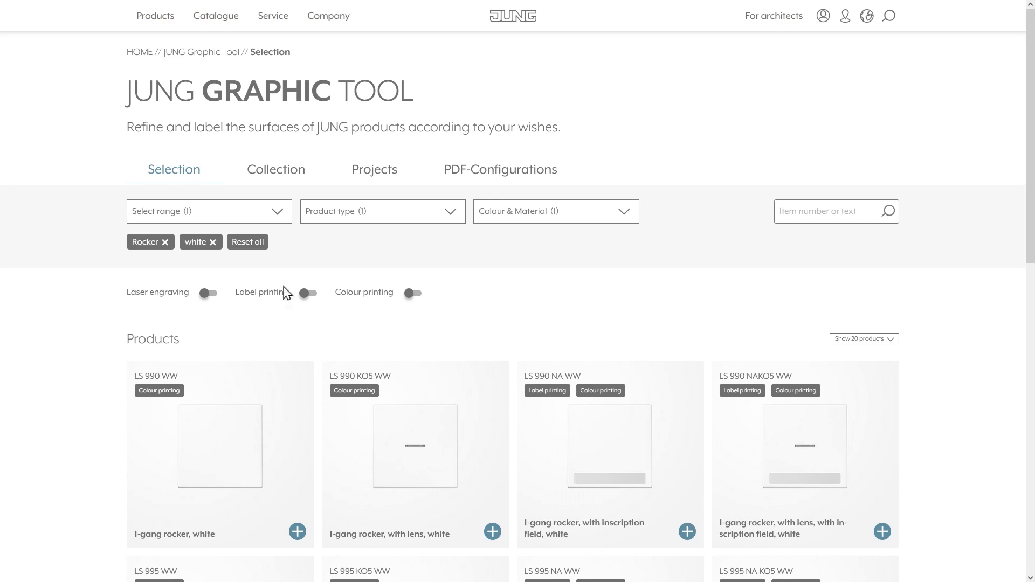
# Filter the white rockers by label printing, switch to laser engraving instead, and clear both printing filters
pyautogui.click(310, 295)
pyautogui.scroll(-4, 883, 300)
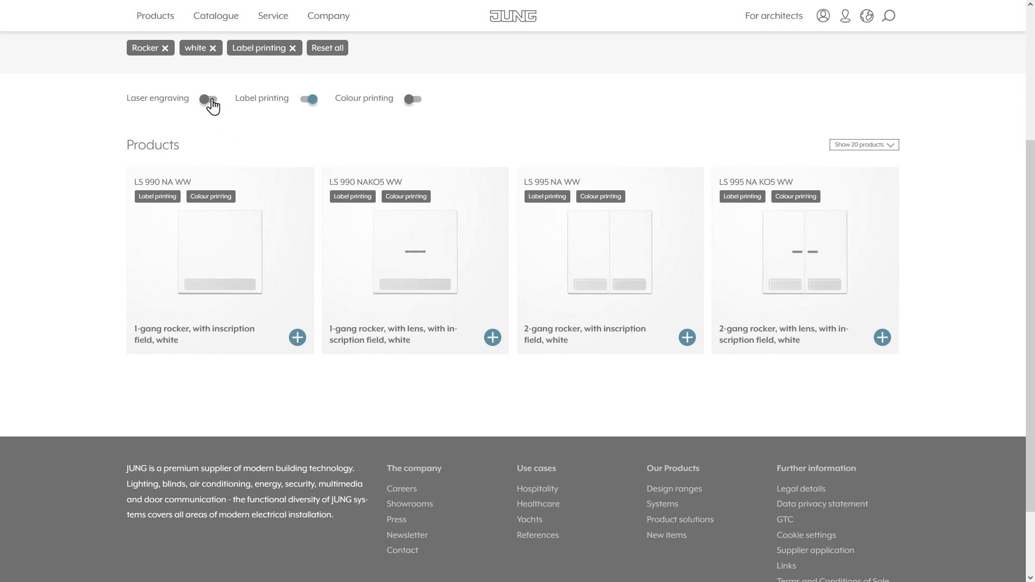
pyautogui.click(209, 100)
pyautogui.click(310, 101)
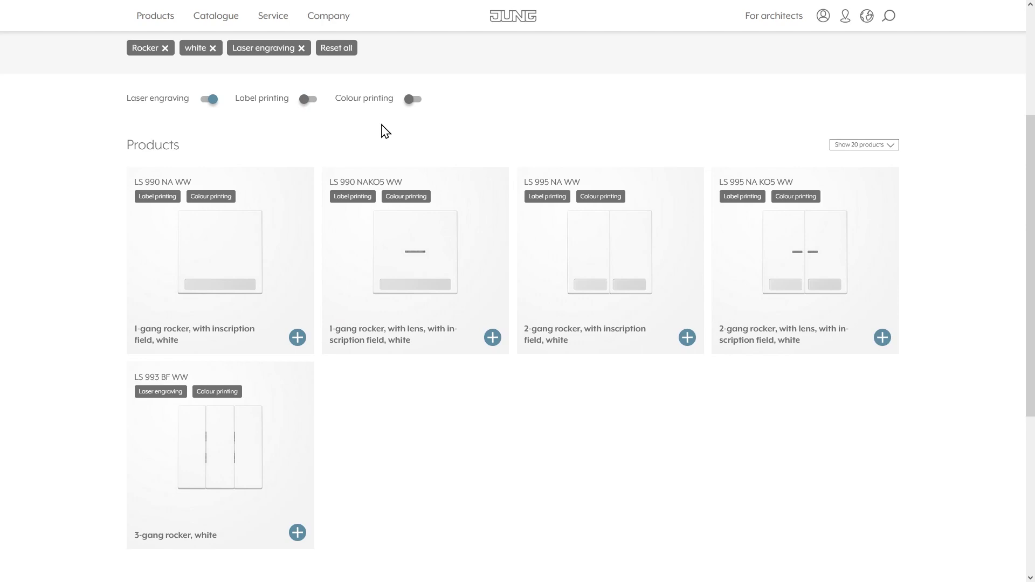
pyautogui.click(207, 101)
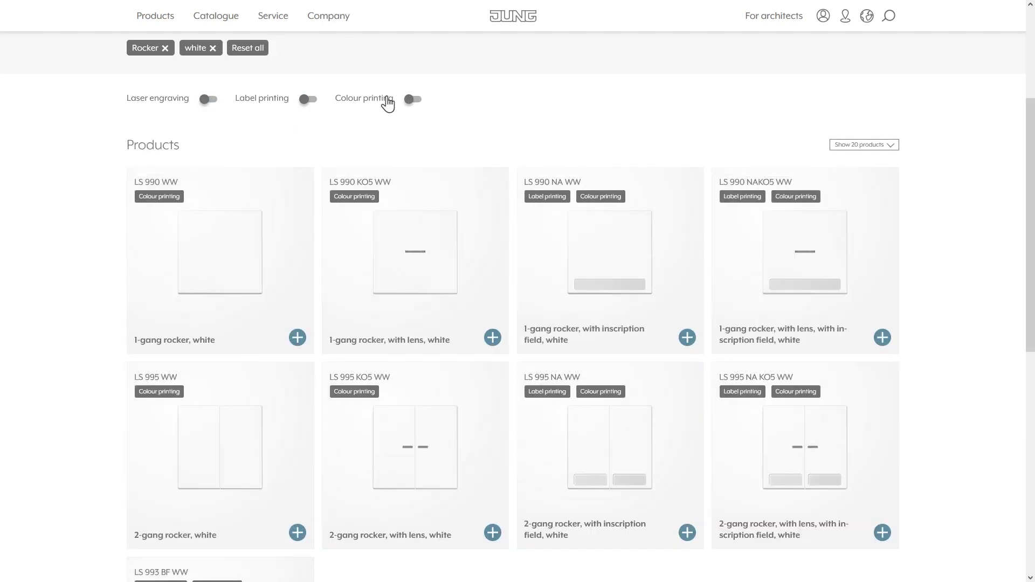
# Limit the rocker list to colour printing, look through the products, and turn that filter off again
pyautogui.click(420, 105)
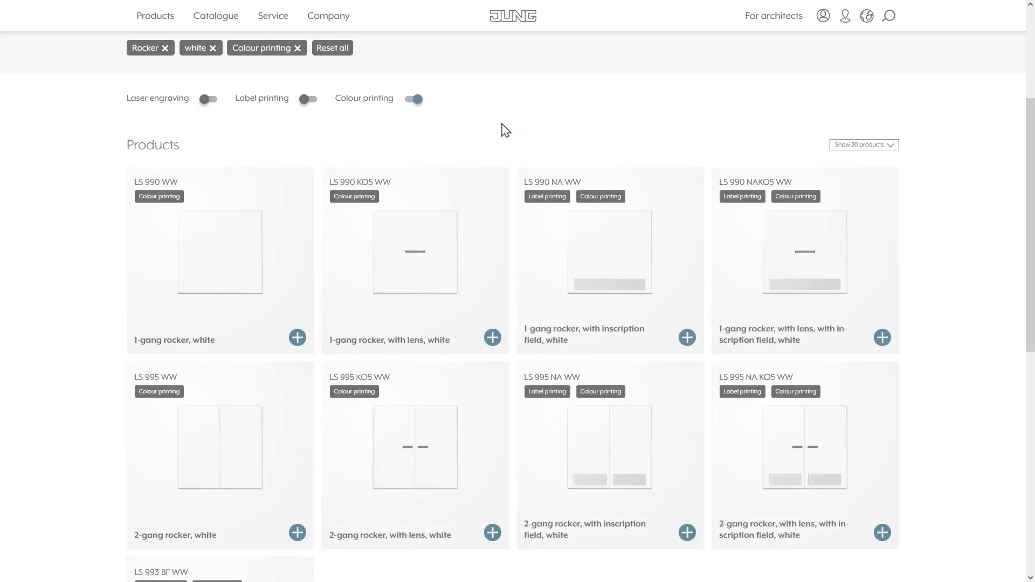
pyautogui.scroll(-2, 505, 132)
pyautogui.scroll(6, 505, 135)
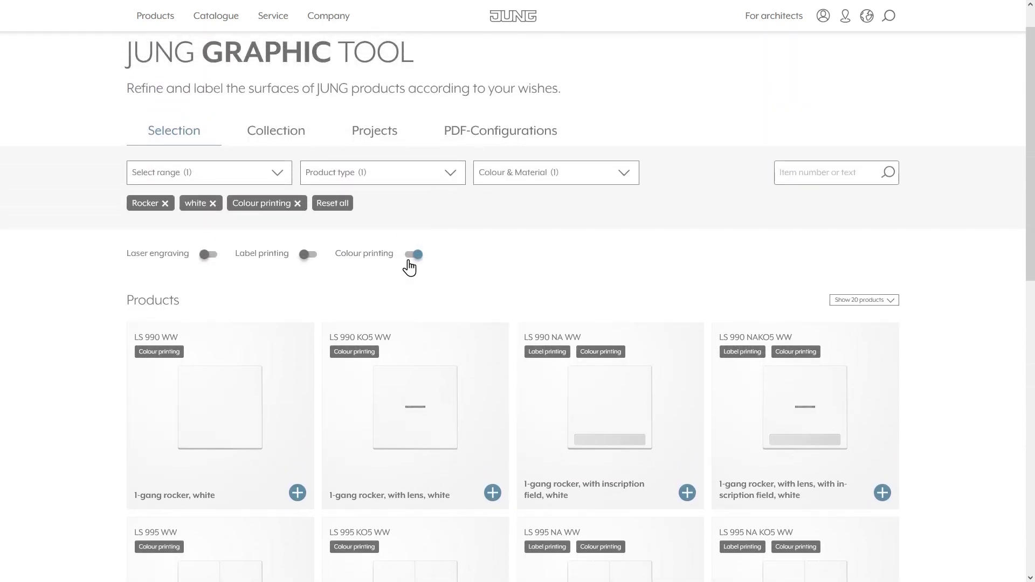
pyautogui.click(411, 256)
# Remove the white colour filter and select the white 1-gang rocker LS 990 WW
pyautogui.click(214, 205)
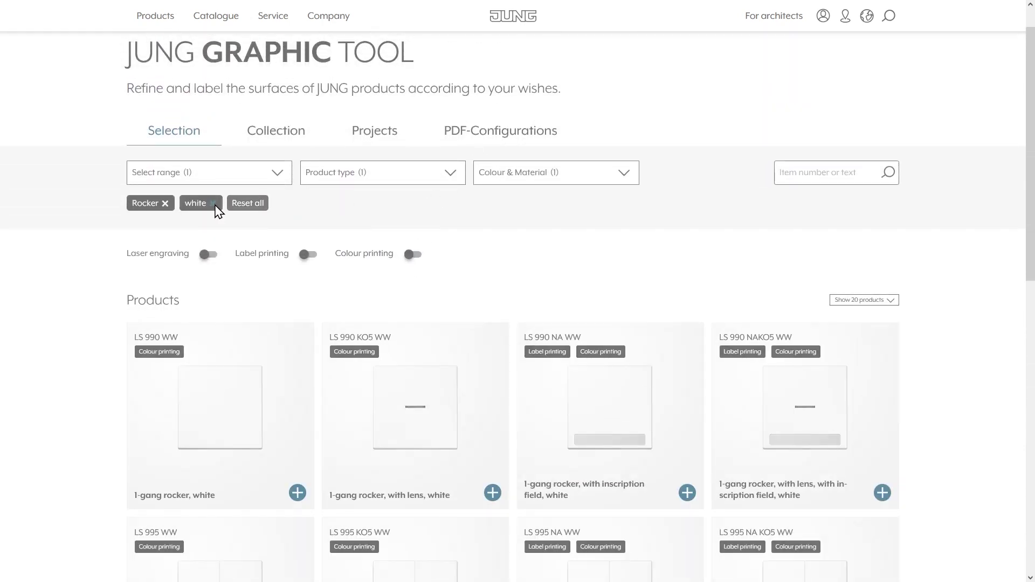
pyautogui.scroll(-10, 954, 312)
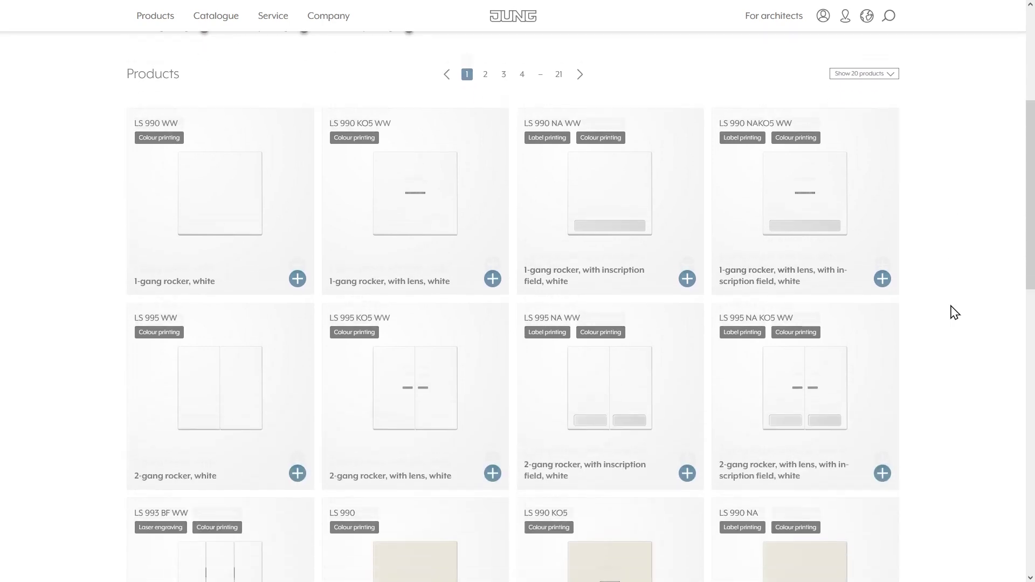
pyautogui.scroll(10, 952, 312)
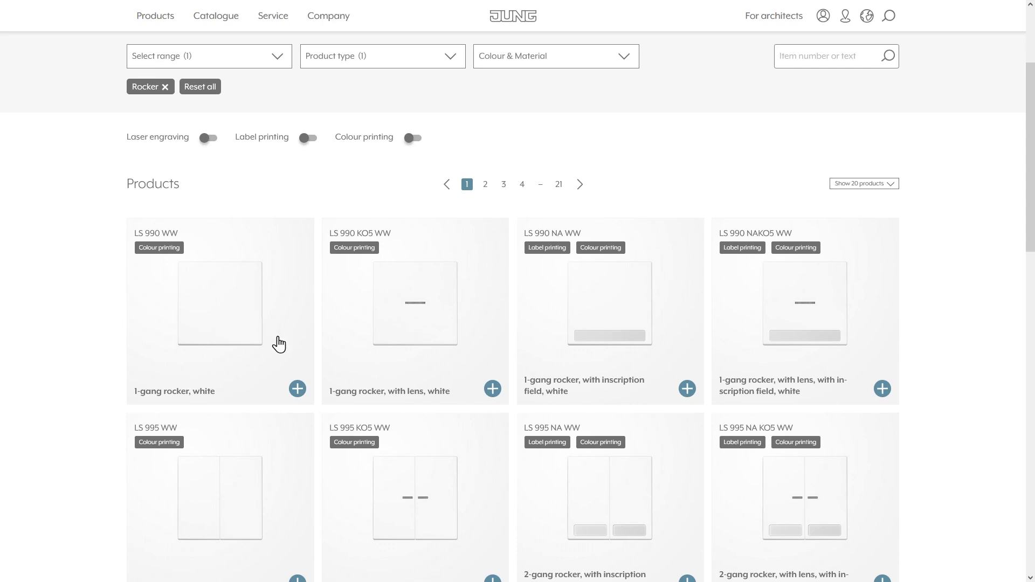
pyautogui.click(298, 390)
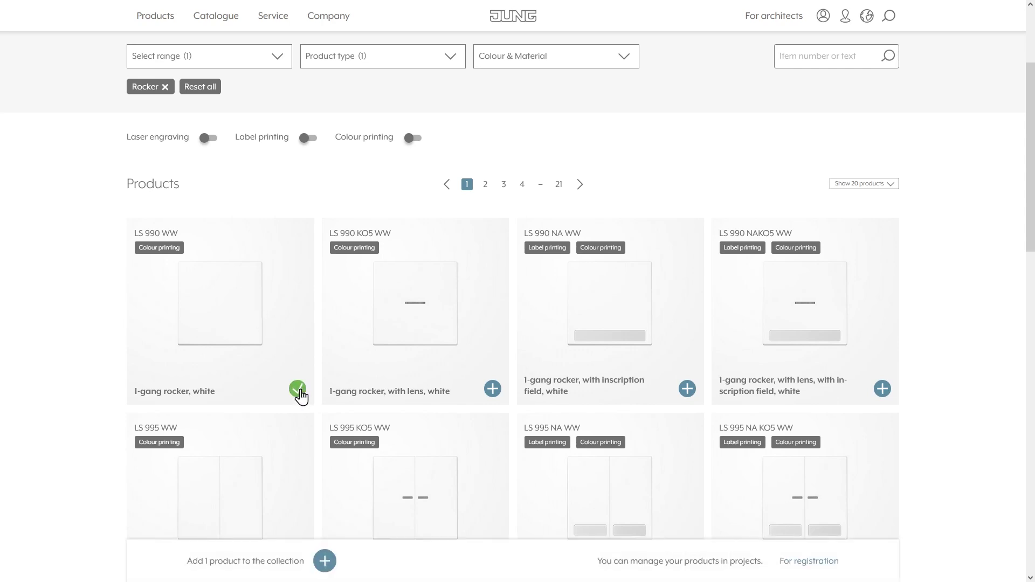
# Search the product selection for item number LS1520WW
pyautogui.scroll(3, 984, 248)
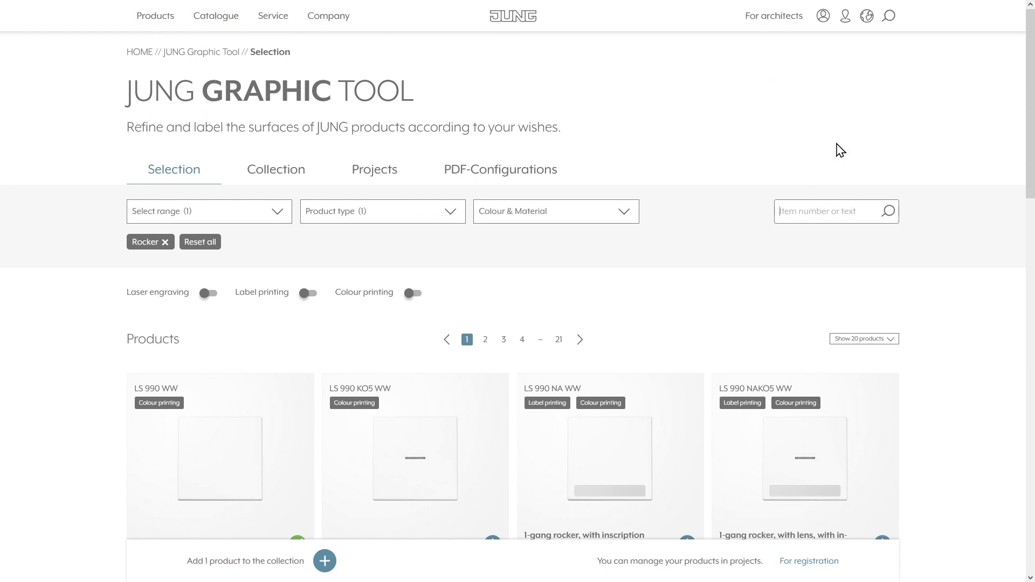
pyautogui.write('LS1520WW')
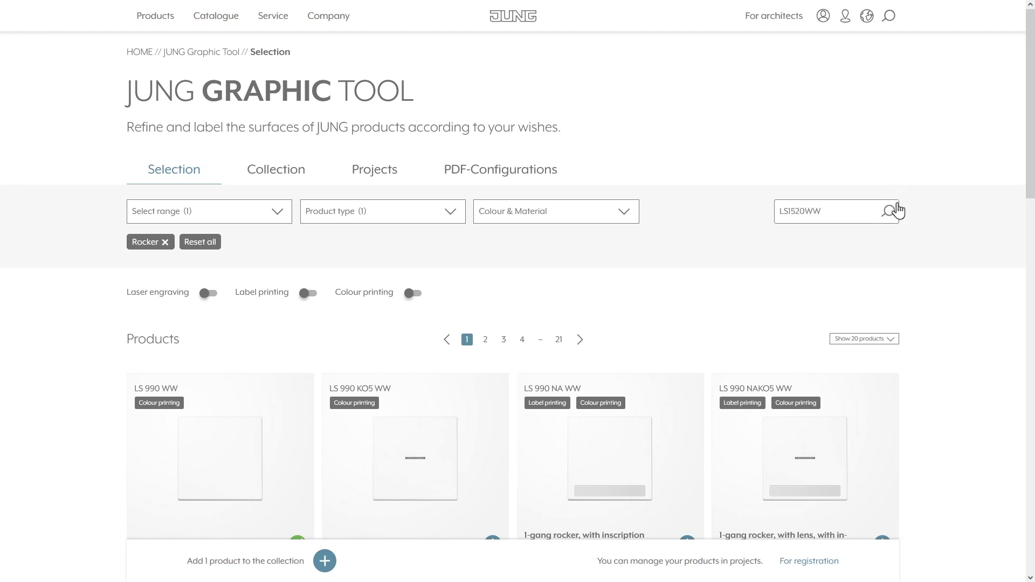
pyautogui.click(889, 213)
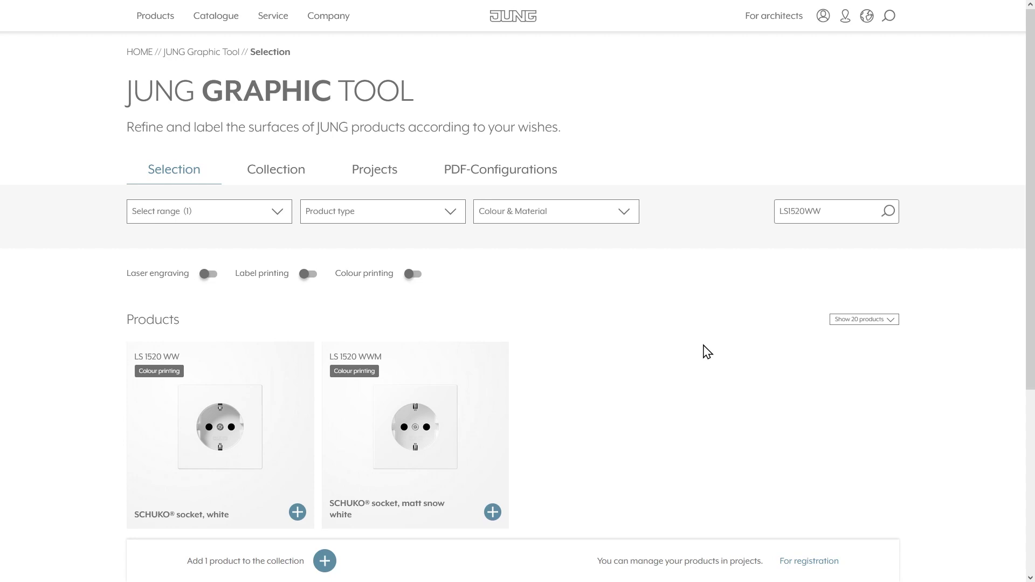
# Add the white SCHUKO socket LS 1520 WW together with the selected rocker to the collection, and open the collection
pyautogui.click(297, 513)
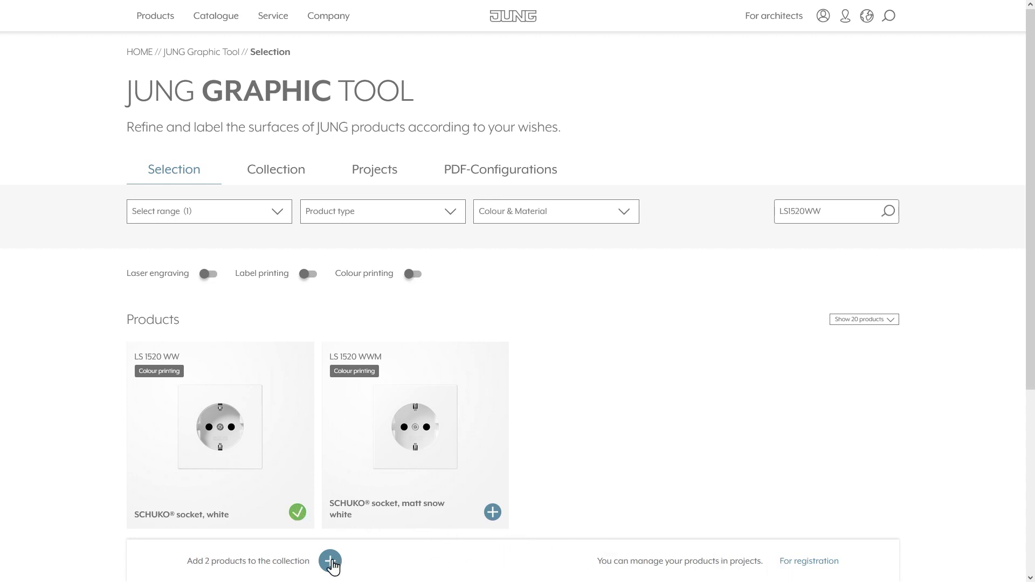
pyautogui.click(333, 561)
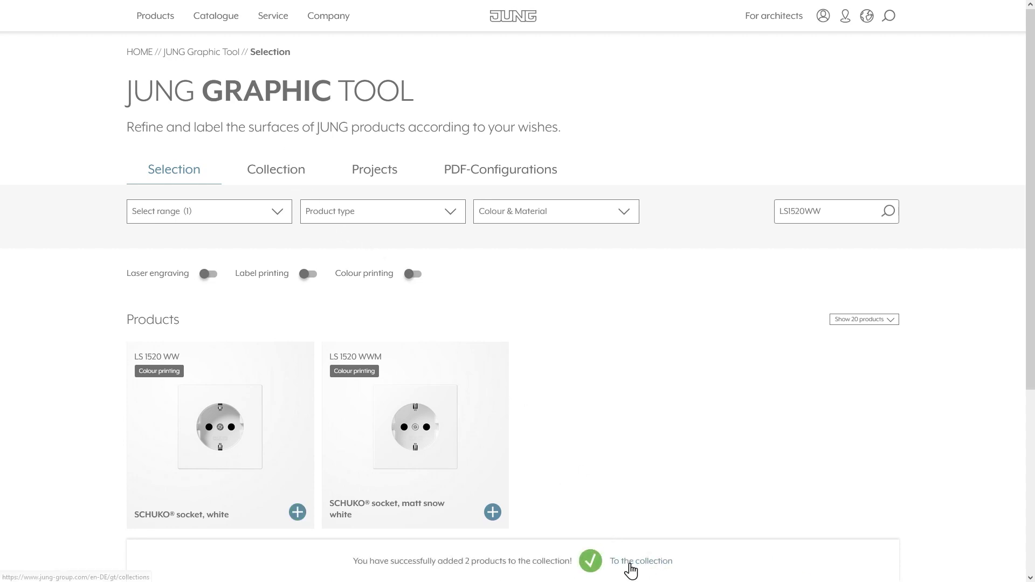
pyautogui.click(281, 176)
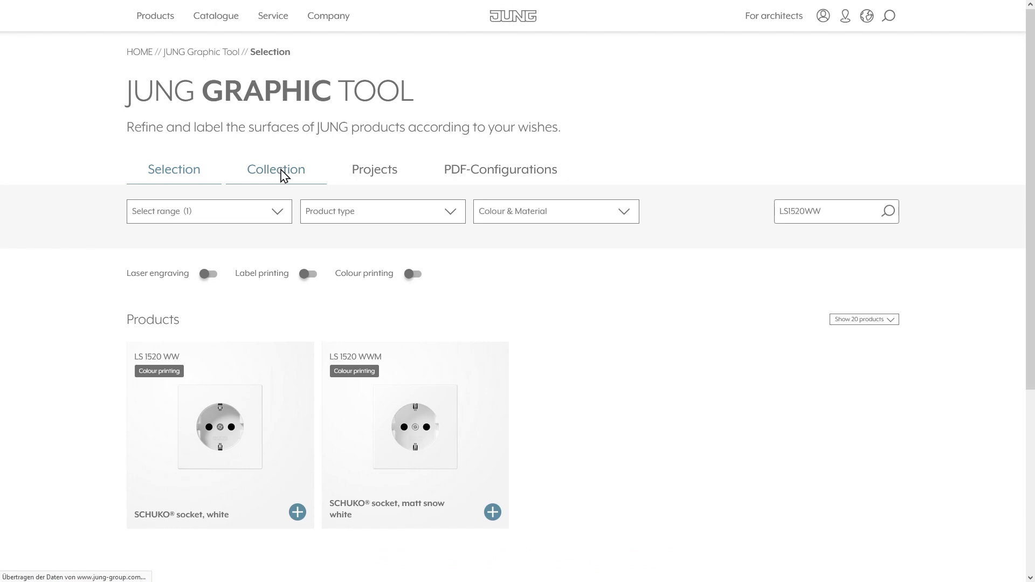